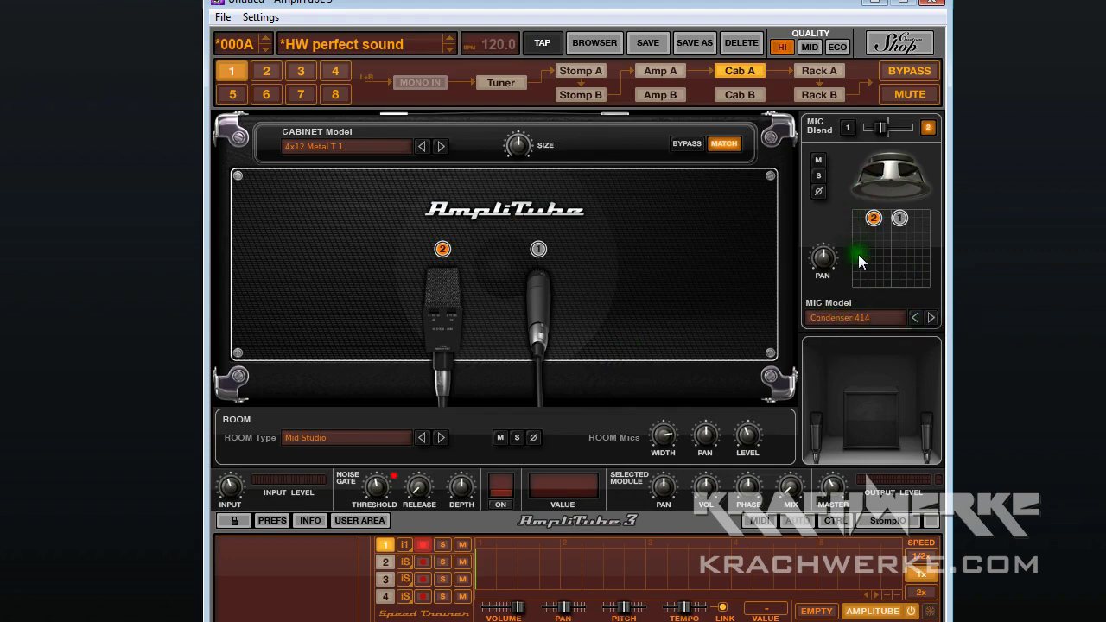
Move mic 2 up to mic 1 at the cabinet centre and set the MIC Blend fully to mic 1 (0.00).
drag(879, 223, 891, 283)
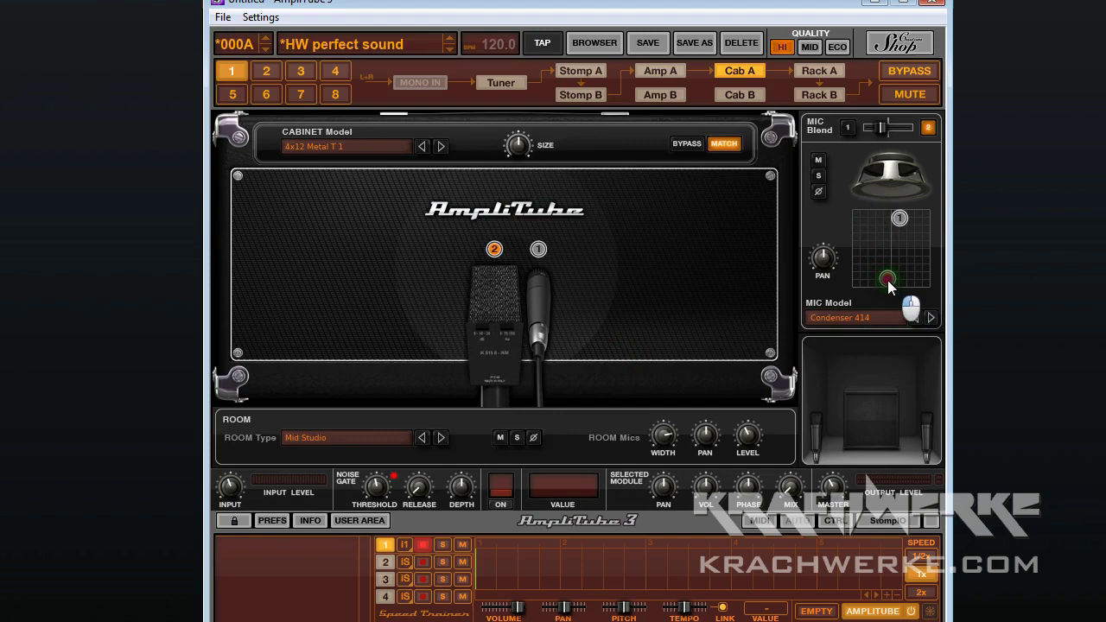
click(900, 219)
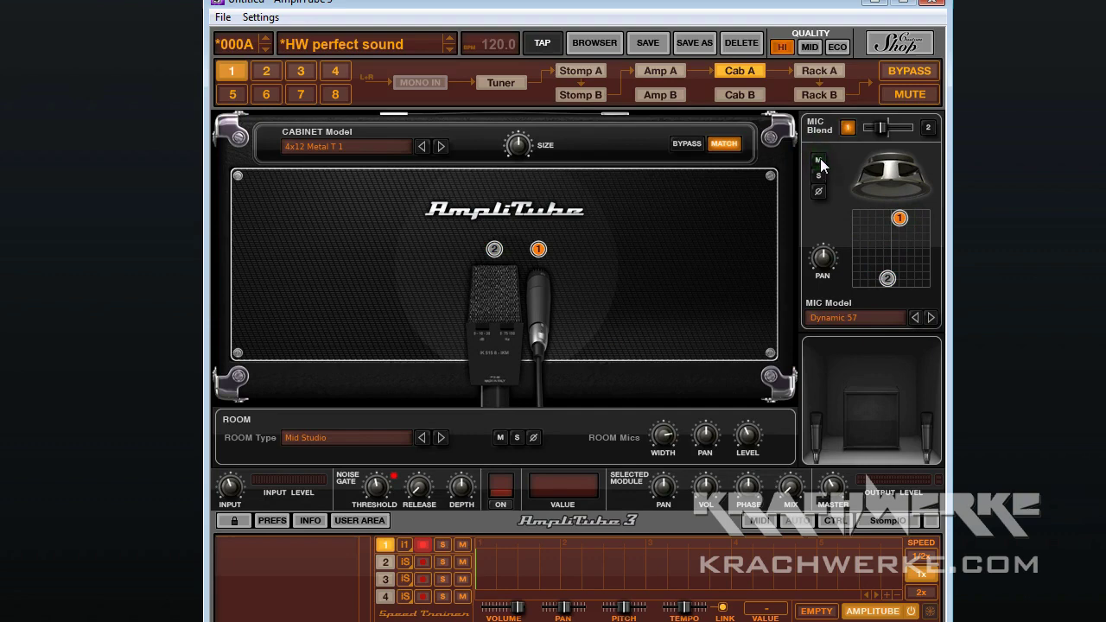
click(887, 280)
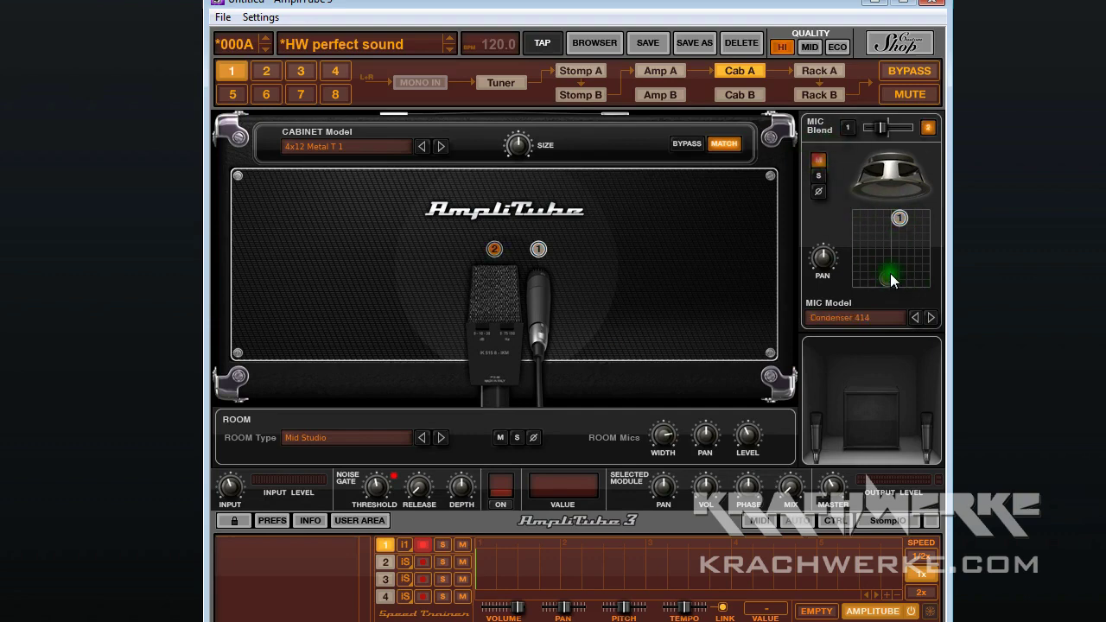
drag(899, 218, 887, 216)
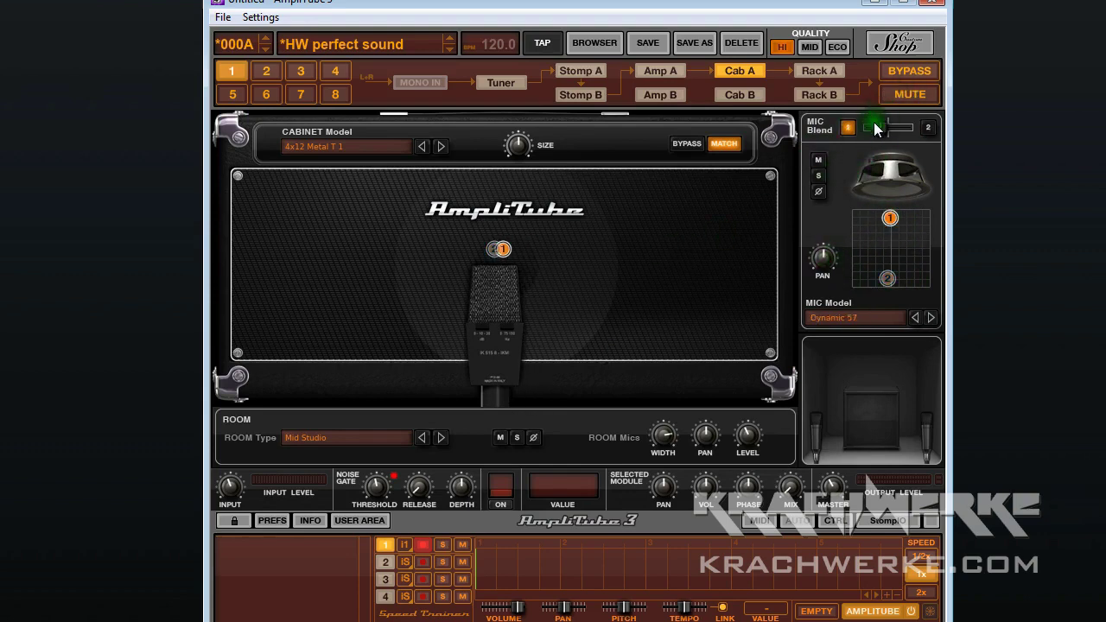
drag(880, 127, 831, 156)
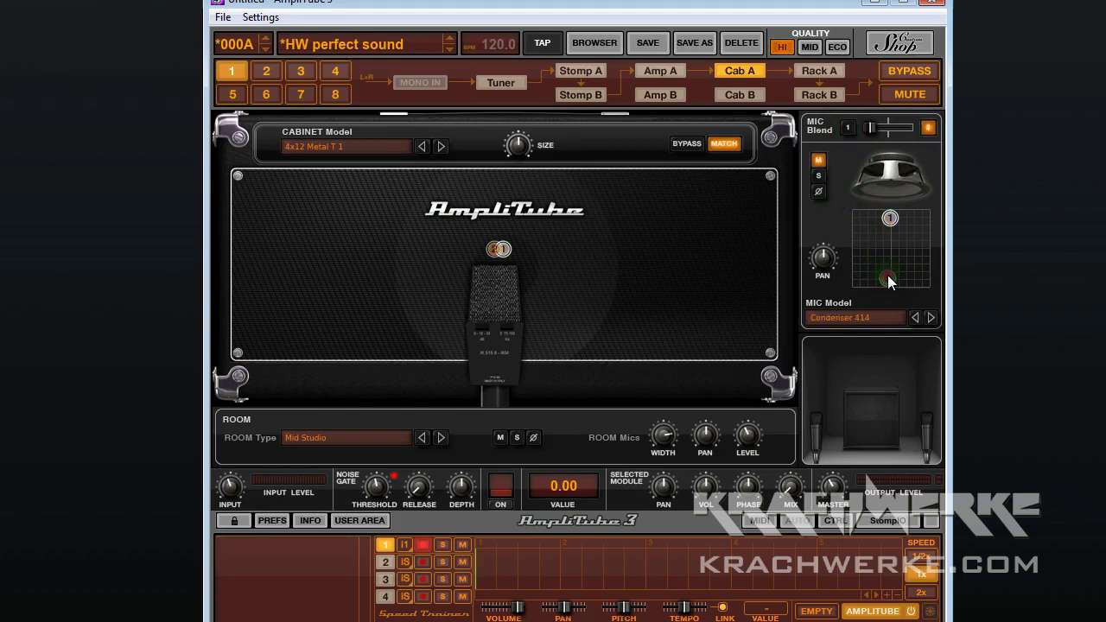
Check the Metal Lead W amp head settings, then go back to the Cab A cabinet and mics page.
click(652, 71)
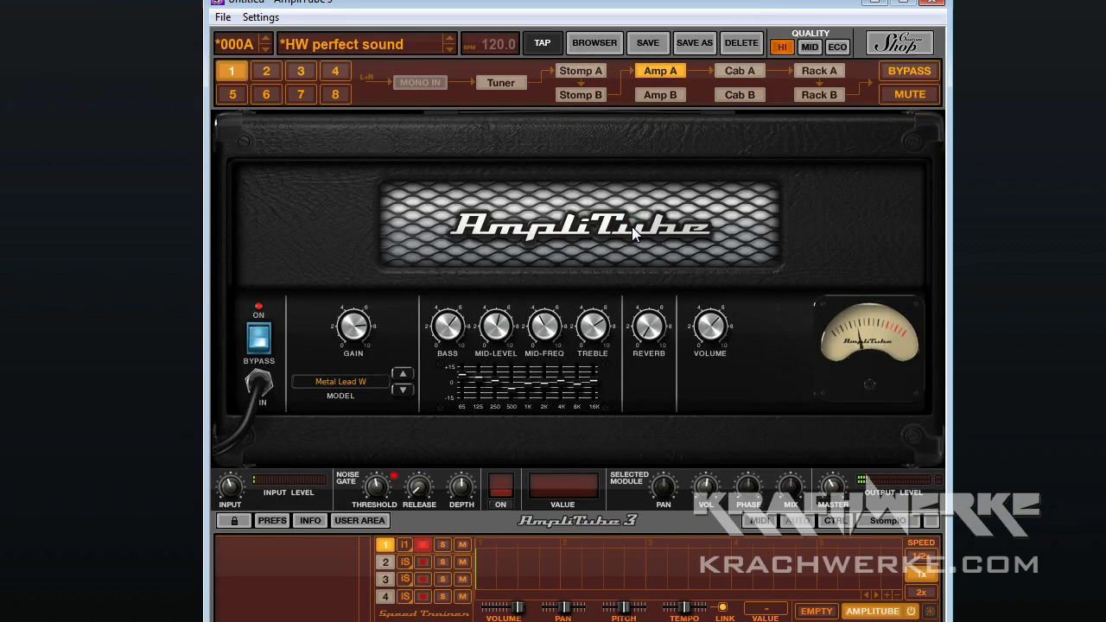
click(602, 159)
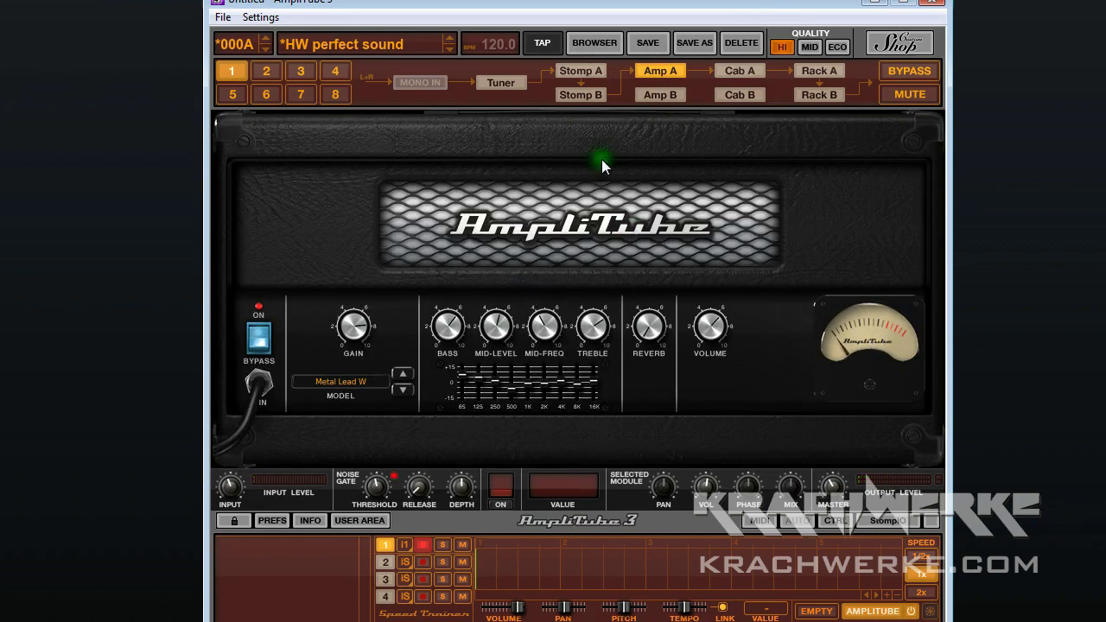
click(750, 70)
click(373, 192)
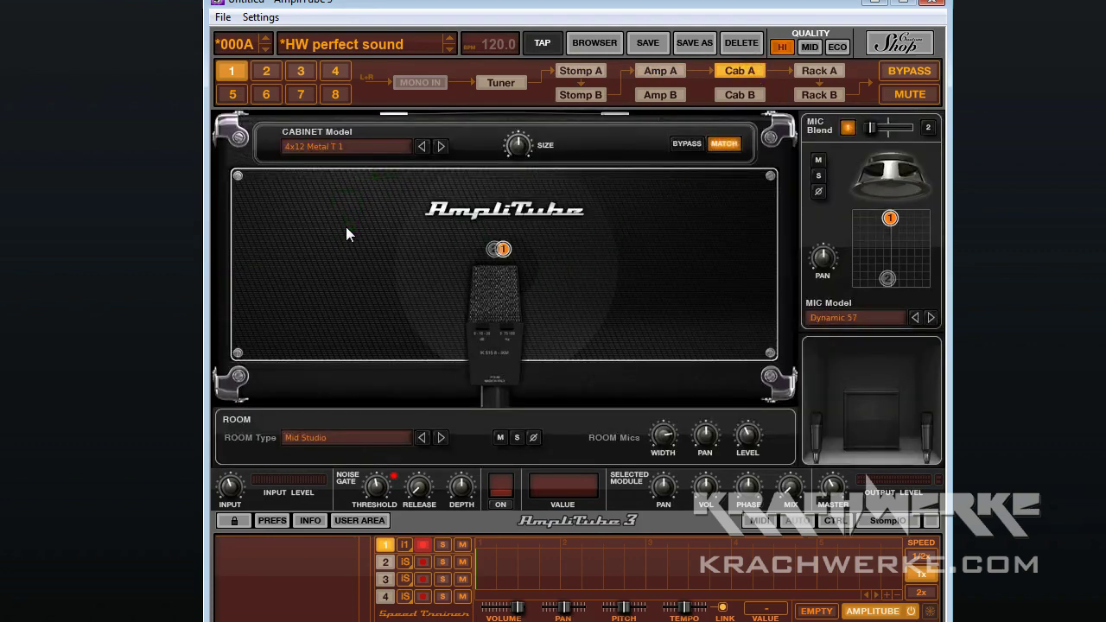
Move mic 2 to the cabinet's right, set master output to about -3.7 dB, and set room mics level to 0.
drag(893, 275, 921, 278)
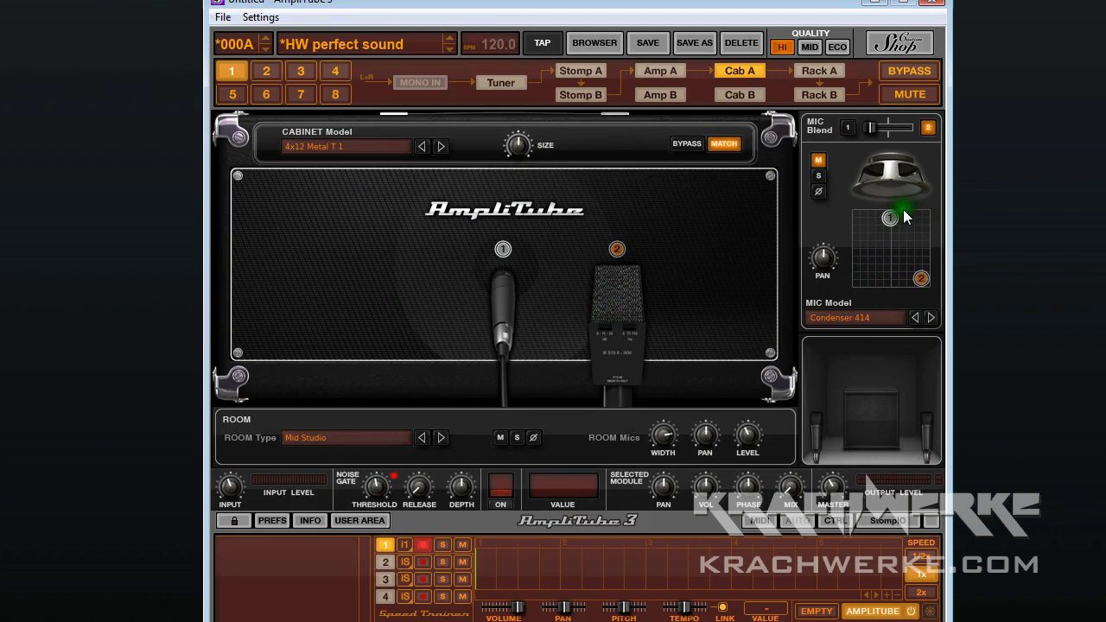
mouse_move(890, 218)
mouse_down()
mouse_move(857, 217)
mouse_move(904, 218)
mouse_move(891, 217)
mouse_up()
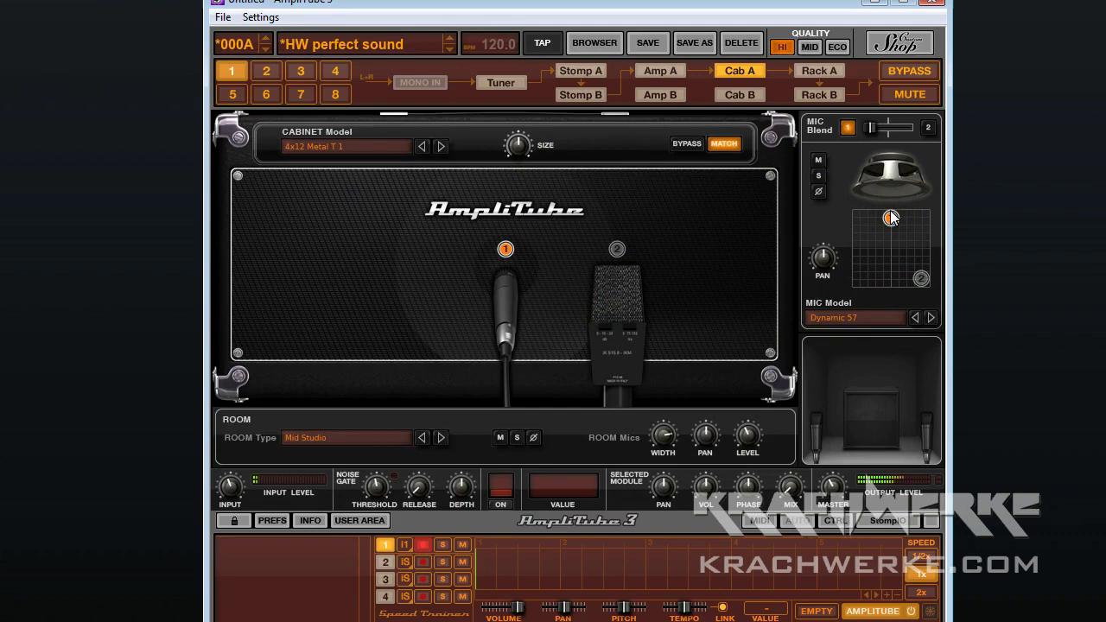
drag(831, 487, 828, 491)
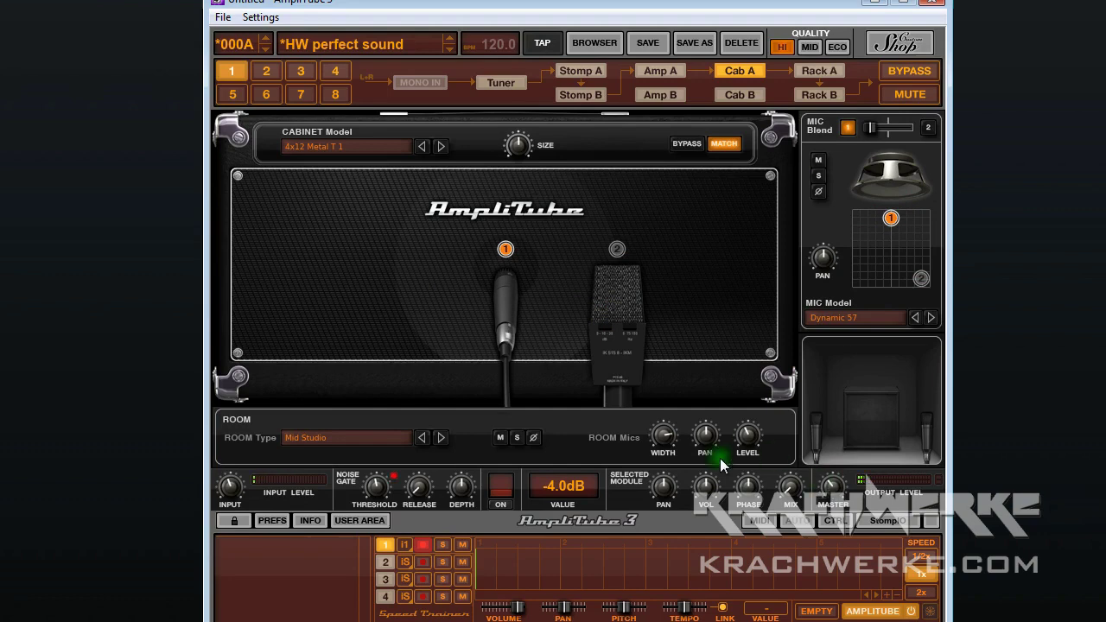
drag(745, 435, 755, 508)
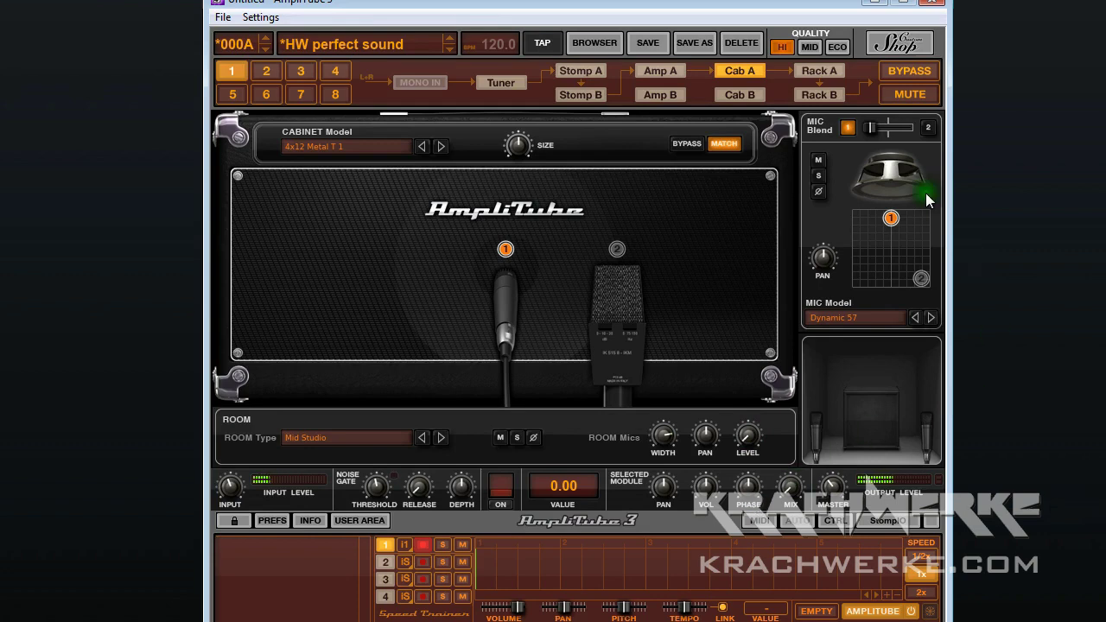
Move the Dynamic 57 (mic 1) in toward the speaker's centre.
click(890, 219)
mouse_move(891, 219)
mouse_down()
mouse_move(866, 220)
mouse_move(925, 218)
mouse_move(908, 214)
mouse_move(917, 224)
mouse_move(881, 211)
mouse_move(928, 203)
mouse_move(892, 218)
mouse_up()
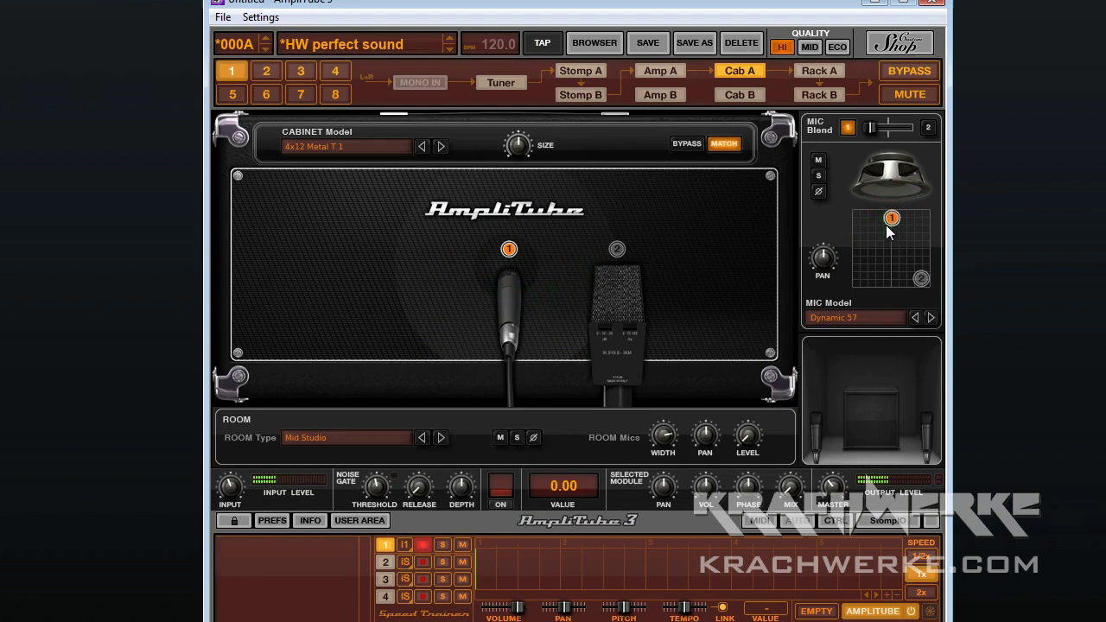
mouse_move(895, 215)
mouse_down()
mouse_move(898, 278)
mouse_move(906, 240)
mouse_move(895, 213)
mouse_move(907, 241)
mouse_move(890, 218)
mouse_move(897, 202)
mouse_up()
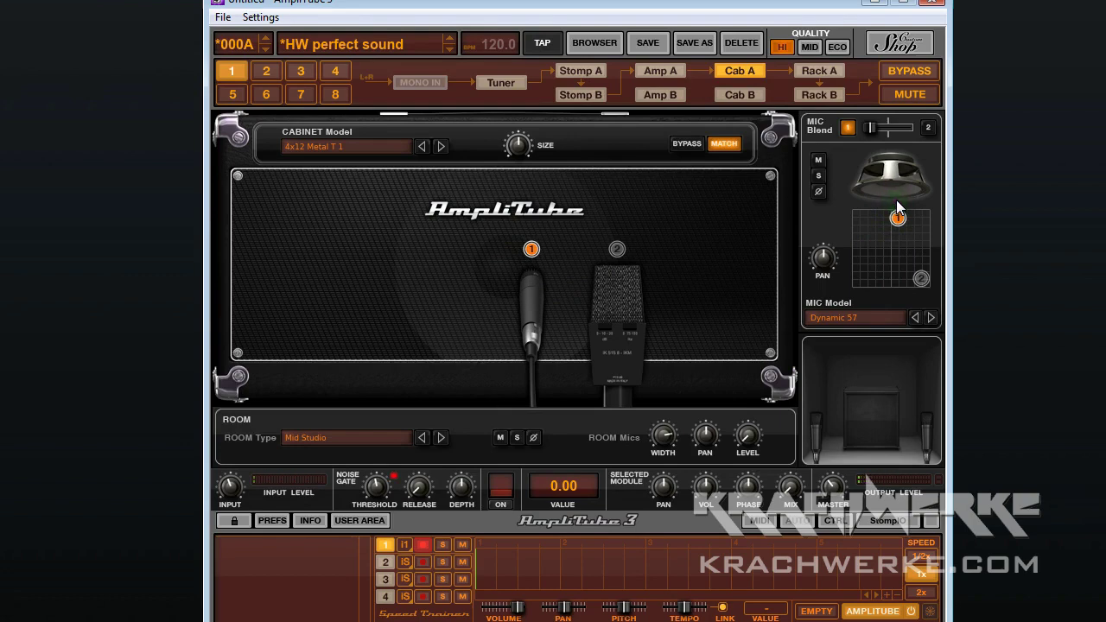
Place the Condenser 414 (mic 2) right beside mic 1 and set the MIC Blend fully to 1.00.
click(821, 154)
click(918, 278)
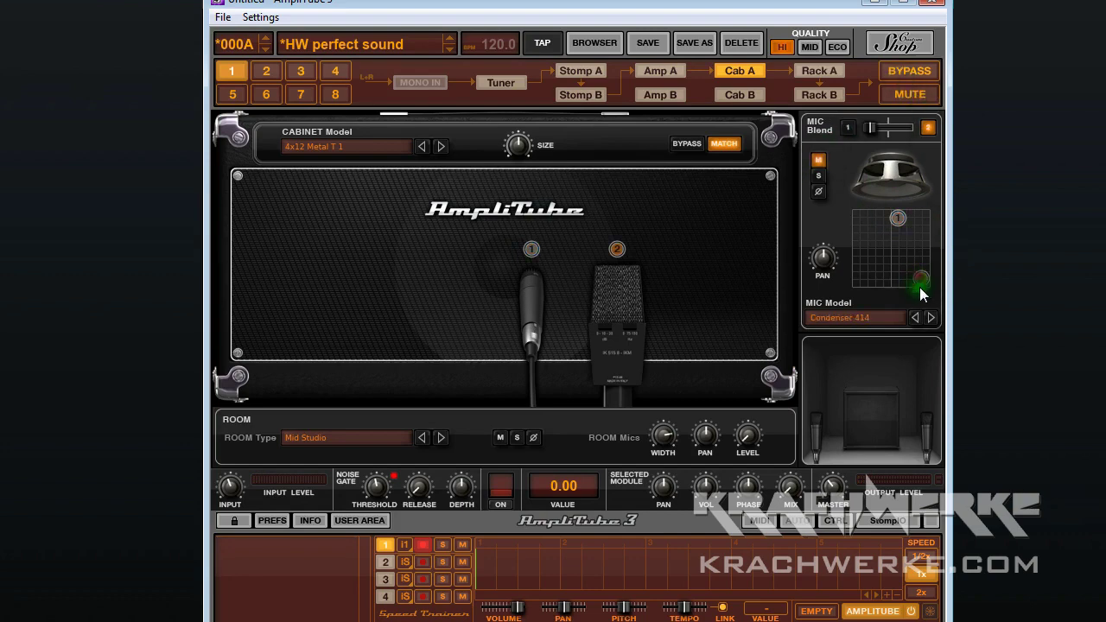
click(818, 161)
click(922, 279)
click(934, 275)
drag(922, 278, 904, 240)
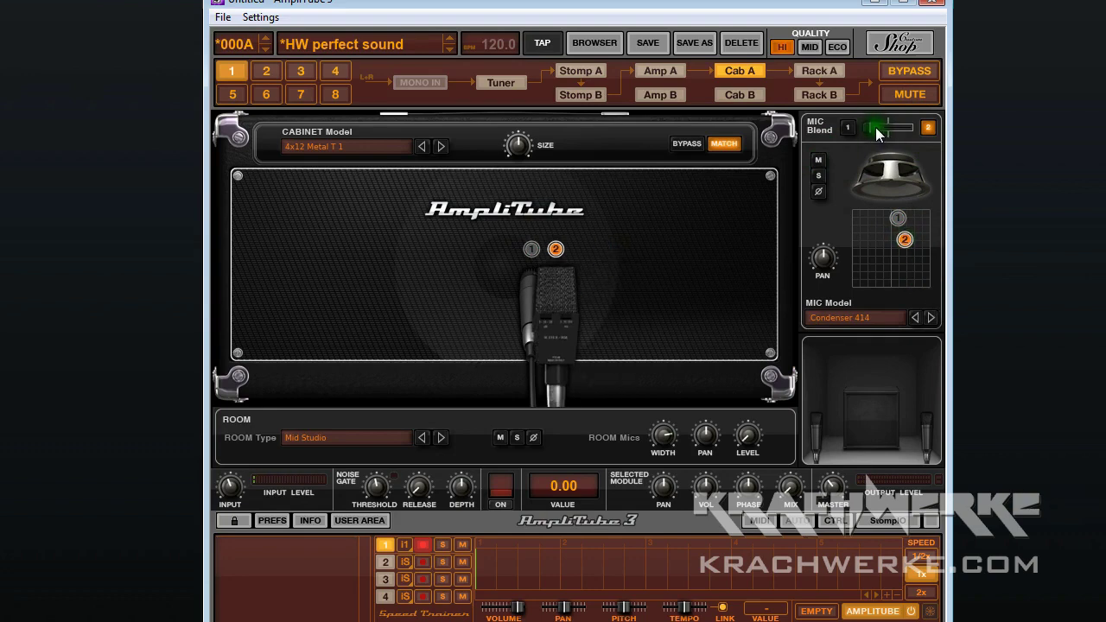
drag(871, 128, 948, 148)
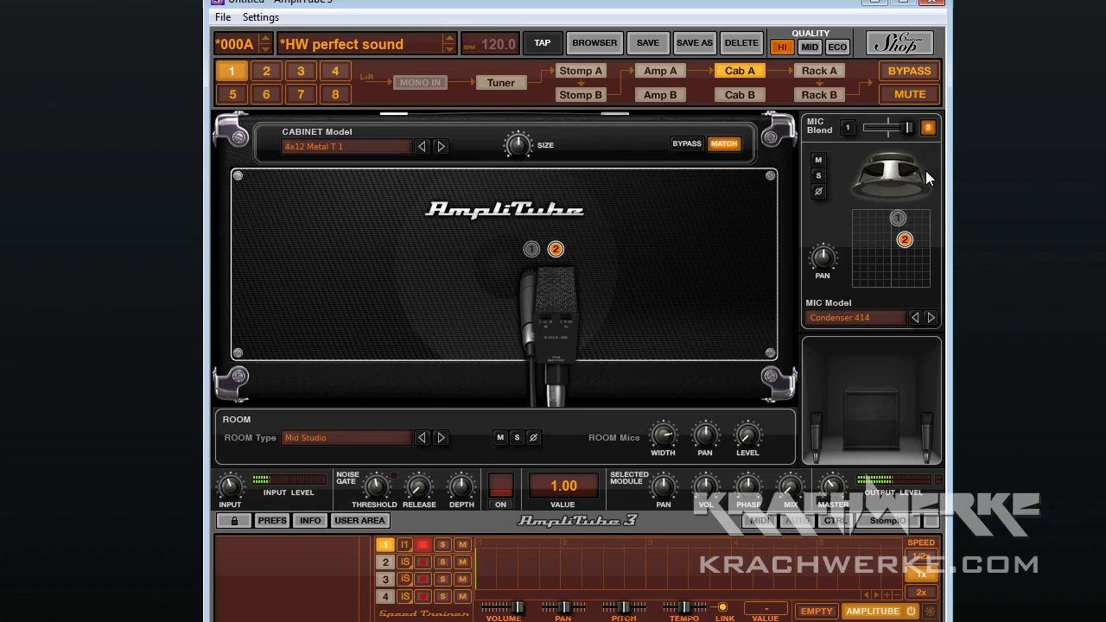
mouse_move(905, 240)
mouse_down()
mouse_move(883, 262)
mouse_move(874, 228)
mouse_move(860, 224)
mouse_move(873, 253)
mouse_move(905, 243)
mouse_move(921, 273)
mouse_move(895, 258)
mouse_up()
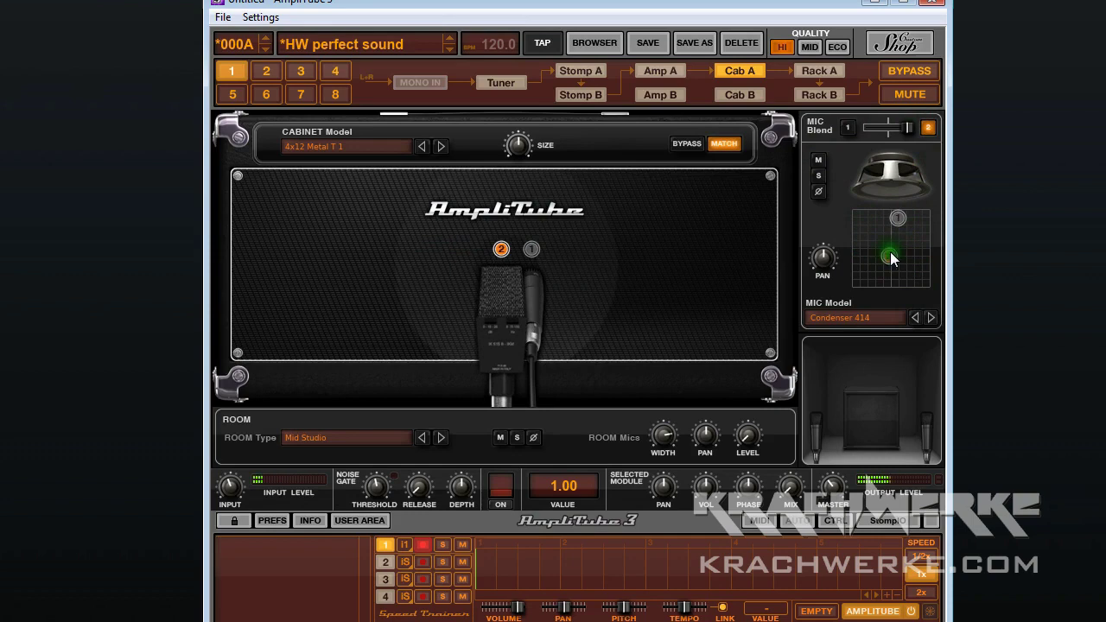
drag(889, 256, 882, 218)
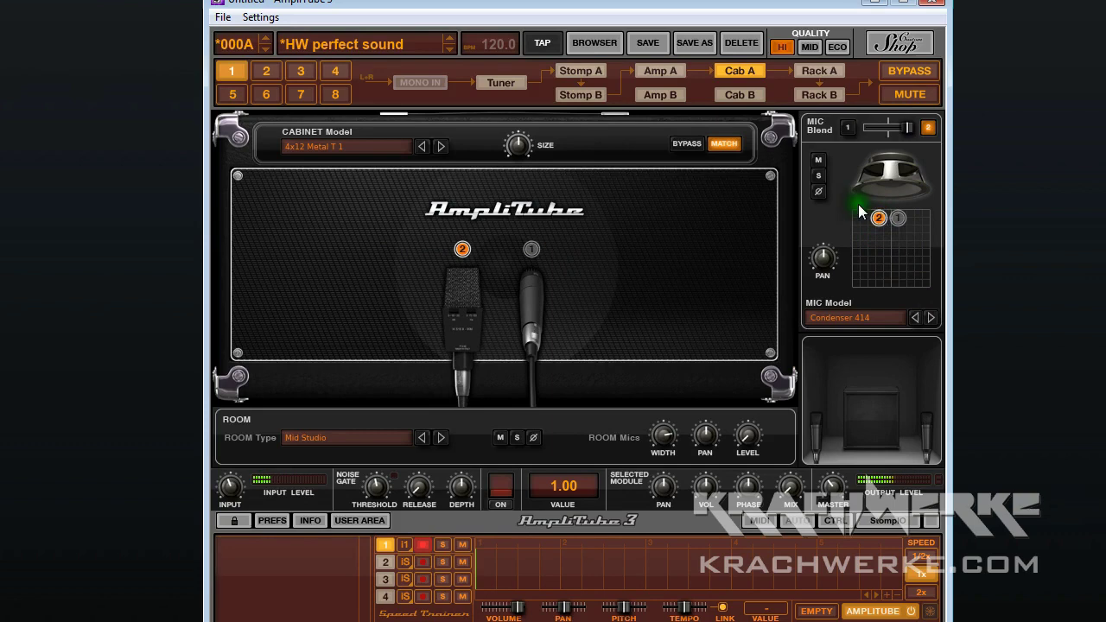
Pull the Condenser 414 back from the speaker, then return it tight just left of mic 1.
mouse_move(881, 216)
mouse_down()
mouse_move(897, 215)
mouse_move(897, 229)
mouse_move(896, 218)
mouse_up()
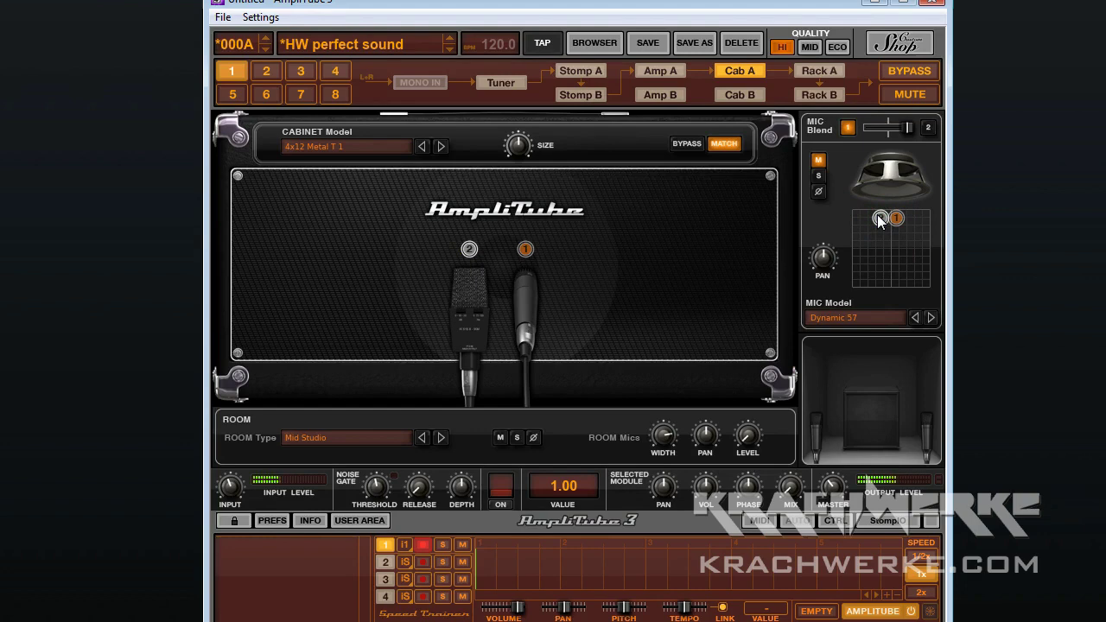
drag(880, 219, 895, 284)
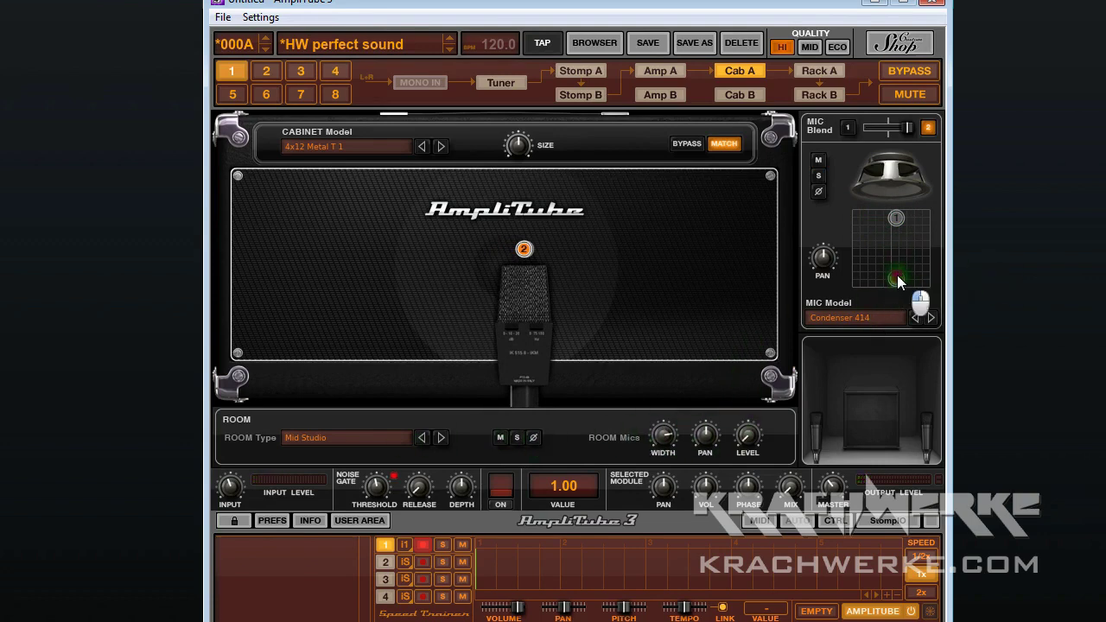
drag(898, 275, 880, 216)
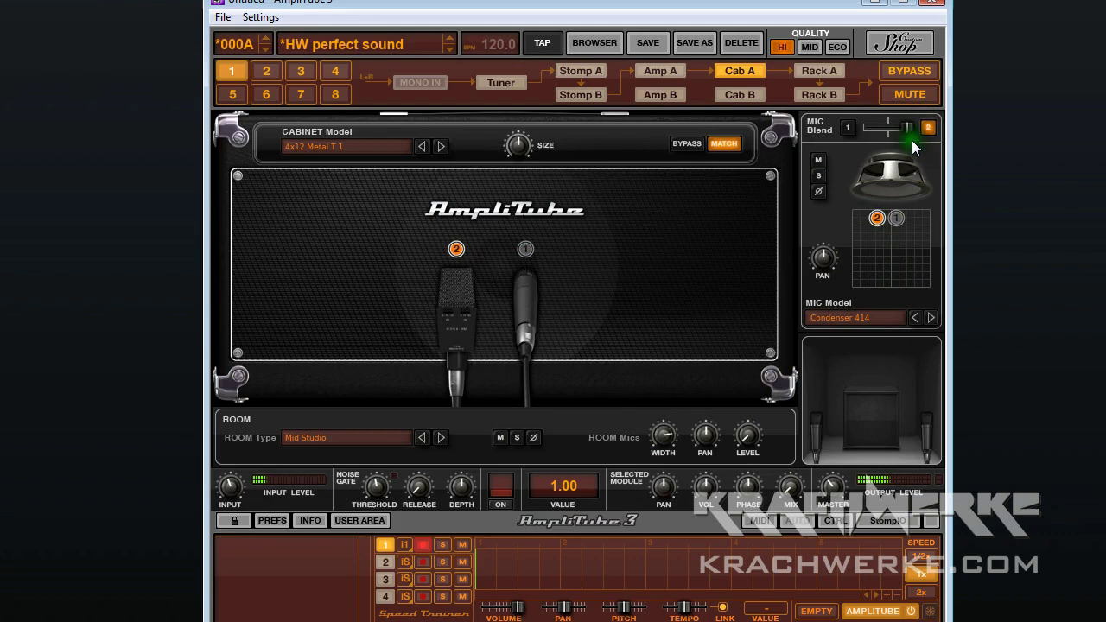
Select mic 1 and settle the MIC Blend so it mixes the Dynamic 57 and Condenser 414.
click(896, 217)
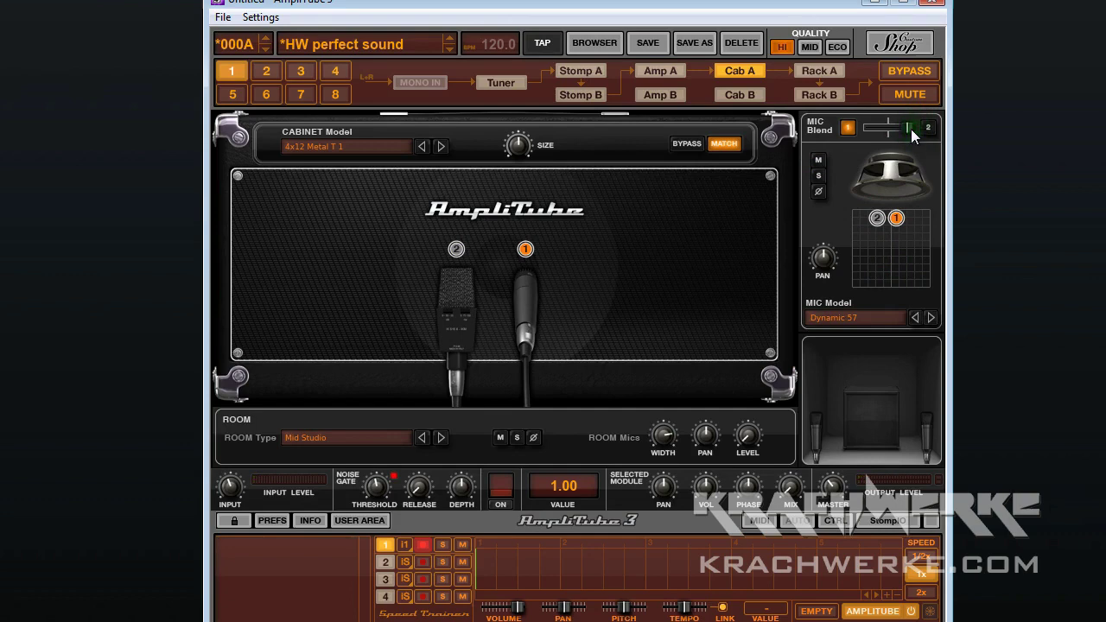
drag(910, 129, 869, 129)
mouse_move(868, 127)
mouse_down()
mouse_move(901, 126)
mouse_move(886, 129)
mouse_up()
drag(886, 129, 898, 122)
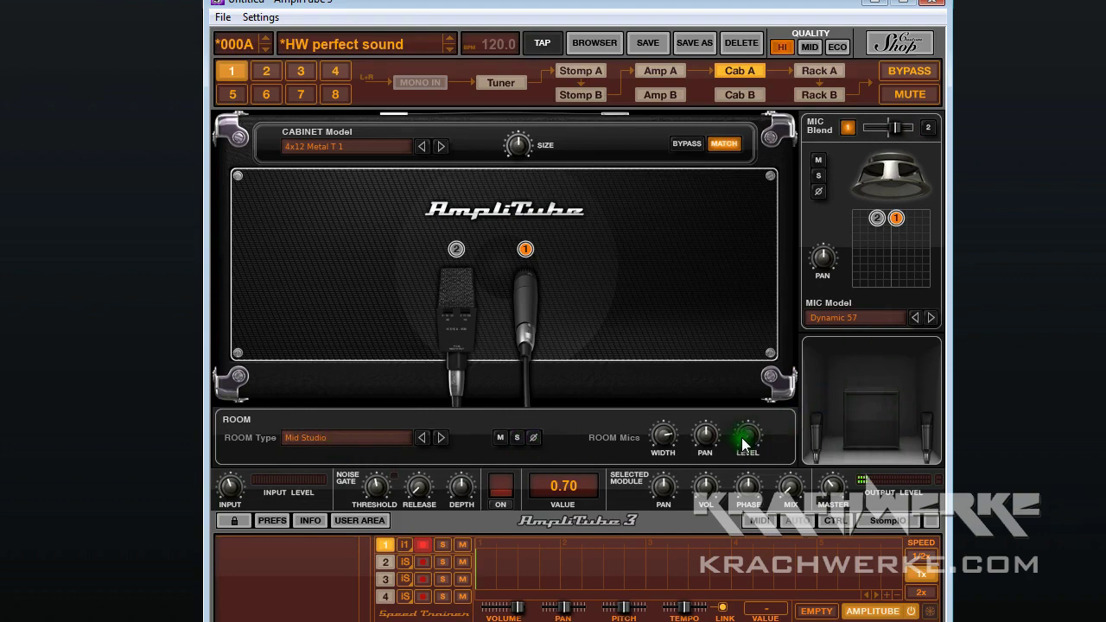
Set the ROOM Mics LEVEL to 0.35 and drag both room mics in toward the cabinet.
scroll(733, 409, up, 10)
scroll(733, 405, up, 3)
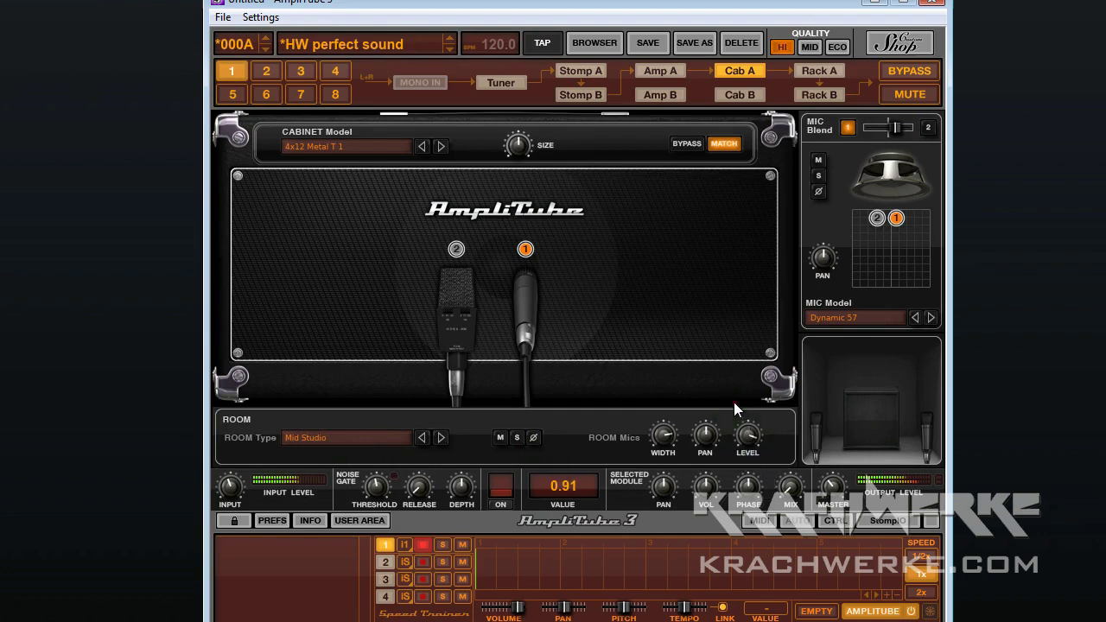
drag(748, 434, 741, 455)
drag(828, 441, 840, 421)
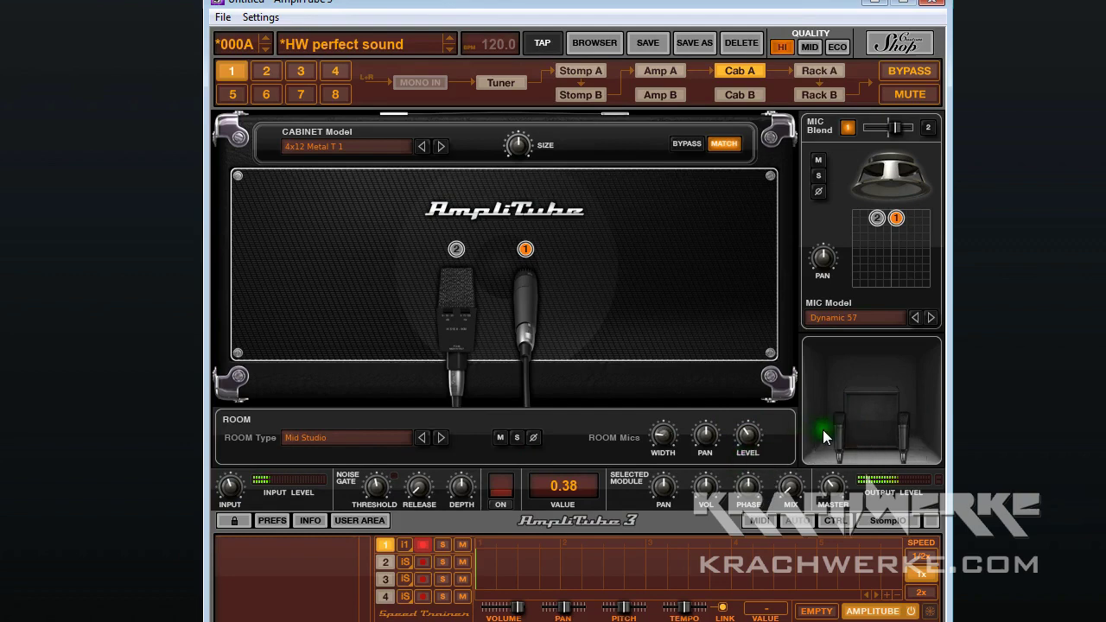
drag(741, 432, 739, 437)
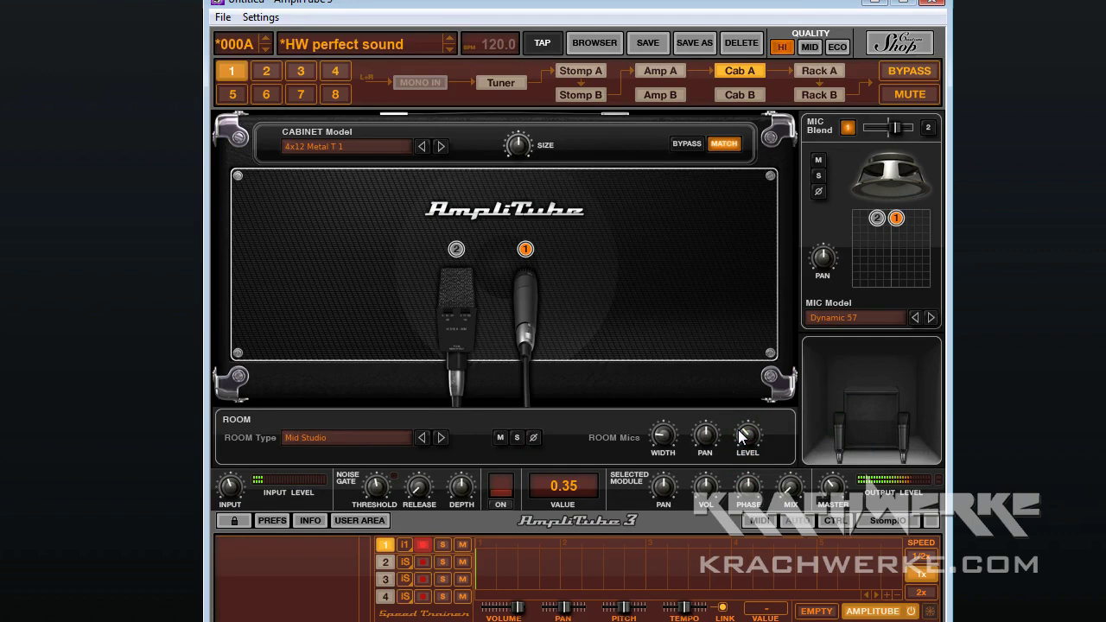